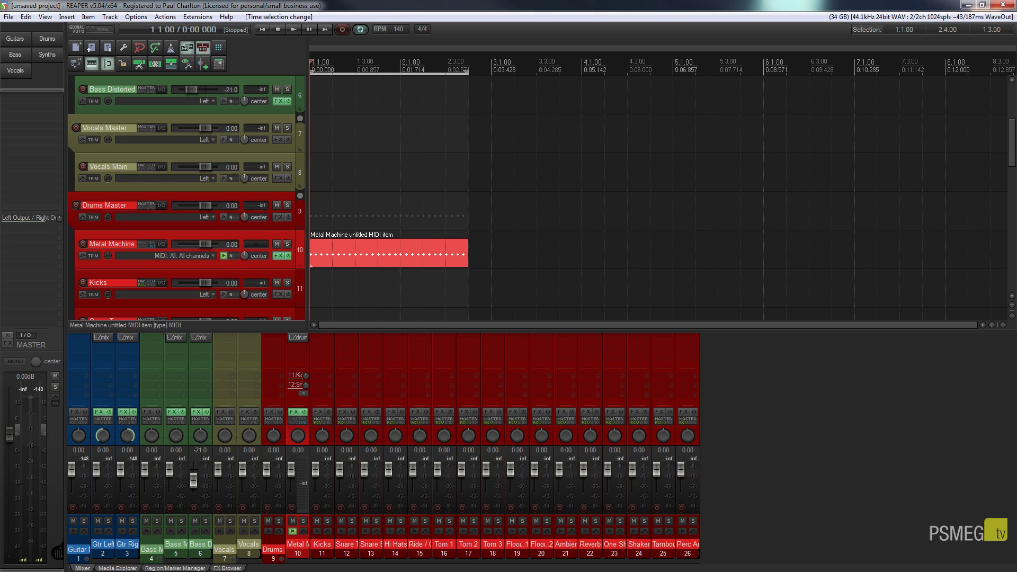
- Open the hi-hat MIDI item in the MIDI editor and scroll to the item start
{"action": "double_click", "coordinate": [320, 250]}
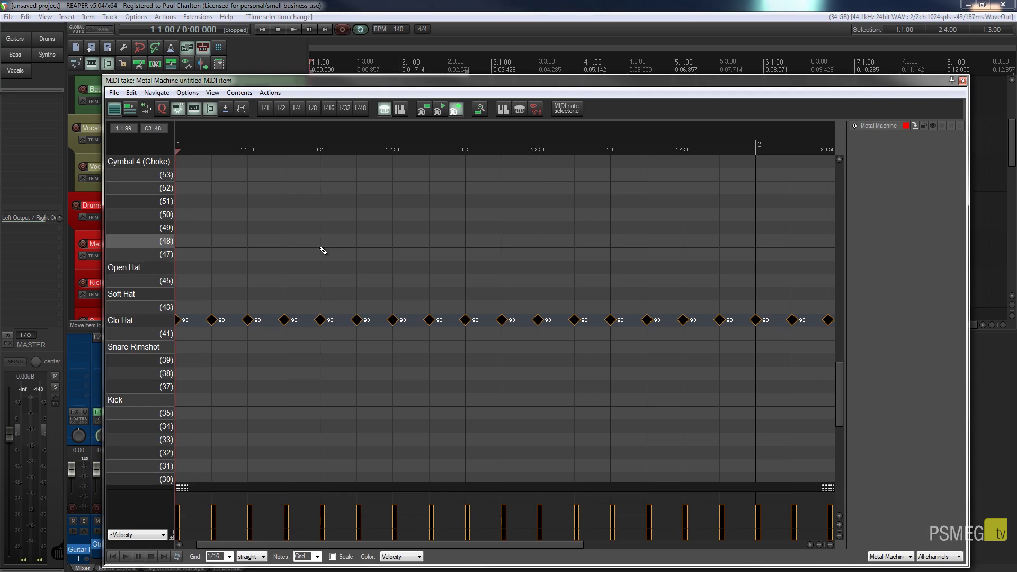
{"action": "left_click_drag", "start_coordinate": [562, 86], "coordinate": [554, 54]}
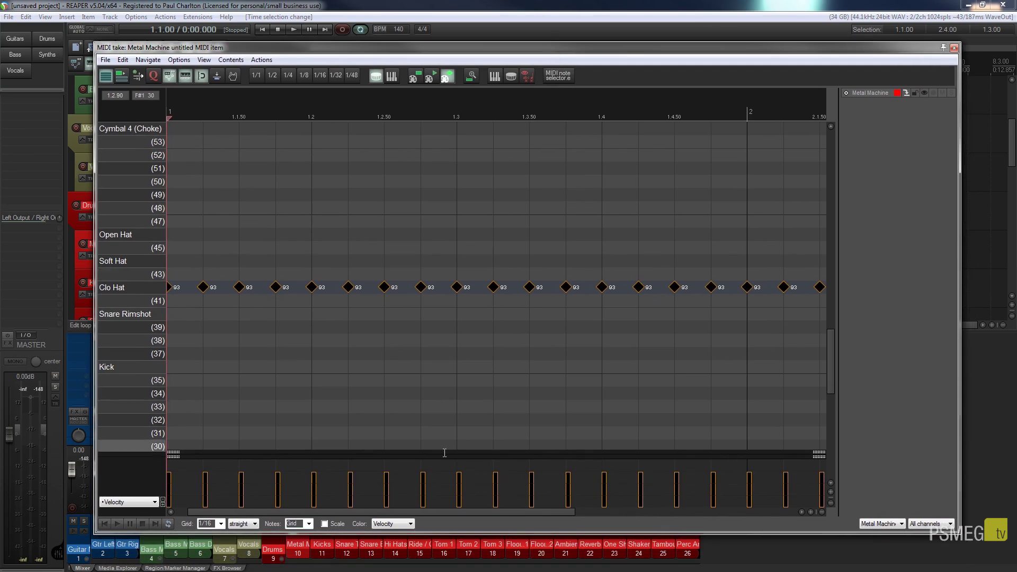
{"action": "left_click_drag", "start_coordinate": [440, 513], "coordinate": [384, 513]}
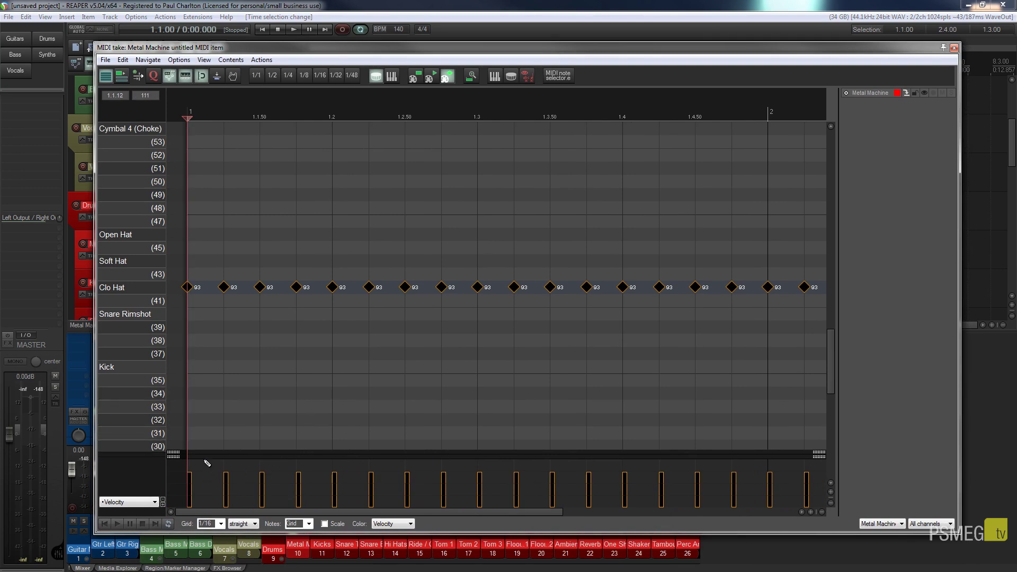
- Play back the Clo Hat pattern, stop, and return to the start of the item
{"action": "left_click", "coordinate": [117, 524]}
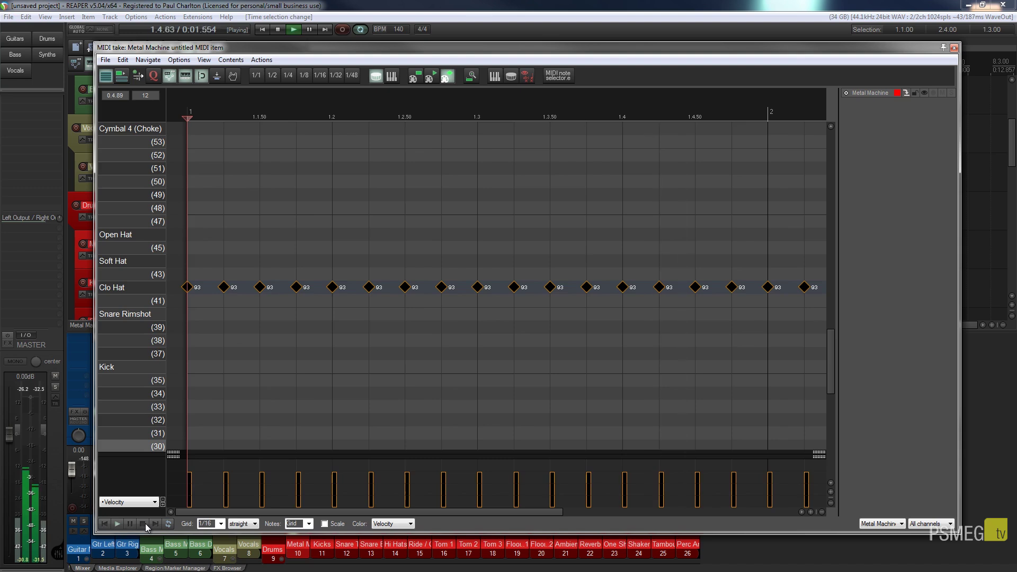
{"action": "left_click", "coordinate": [143, 523]}
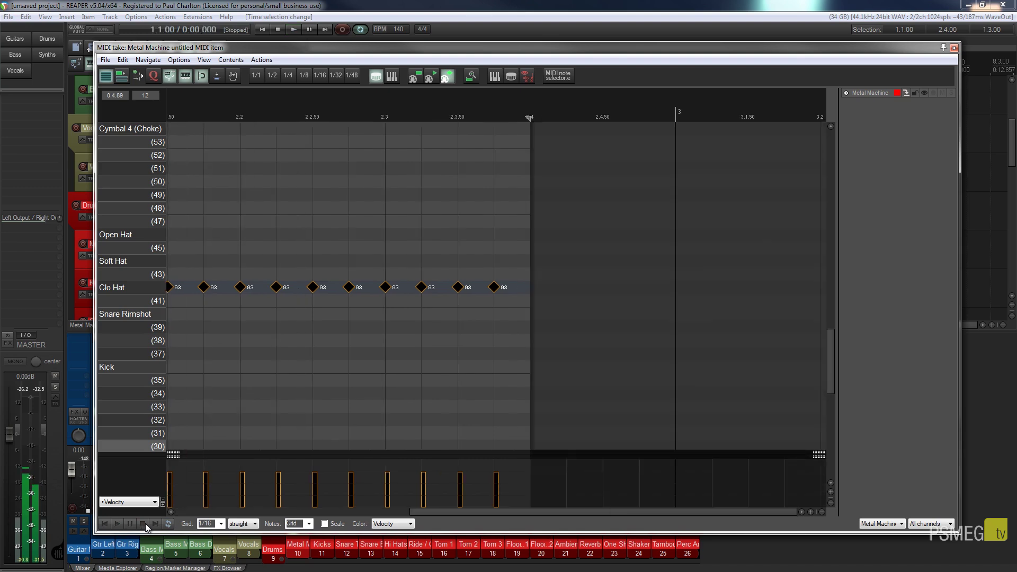
{"action": "left_click", "coordinate": [106, 525]}
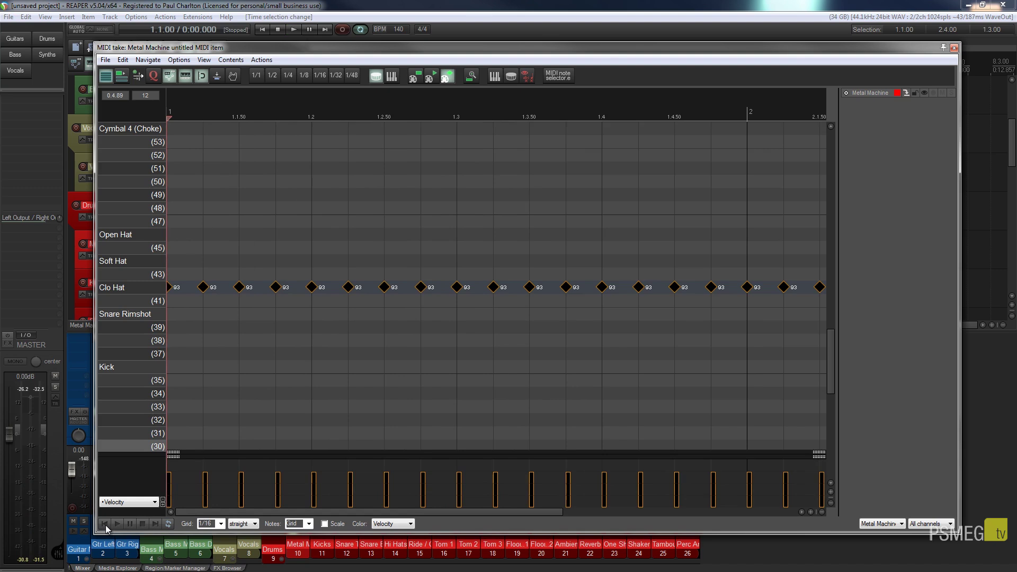
- Select all Clo Hat notes, deselect the even-numbered notes (2nd–16th), then restore the full selection
{"action": "left_click", "coordinate": [325, 377]}
{"action": "key", "text": "ctrl+a"}
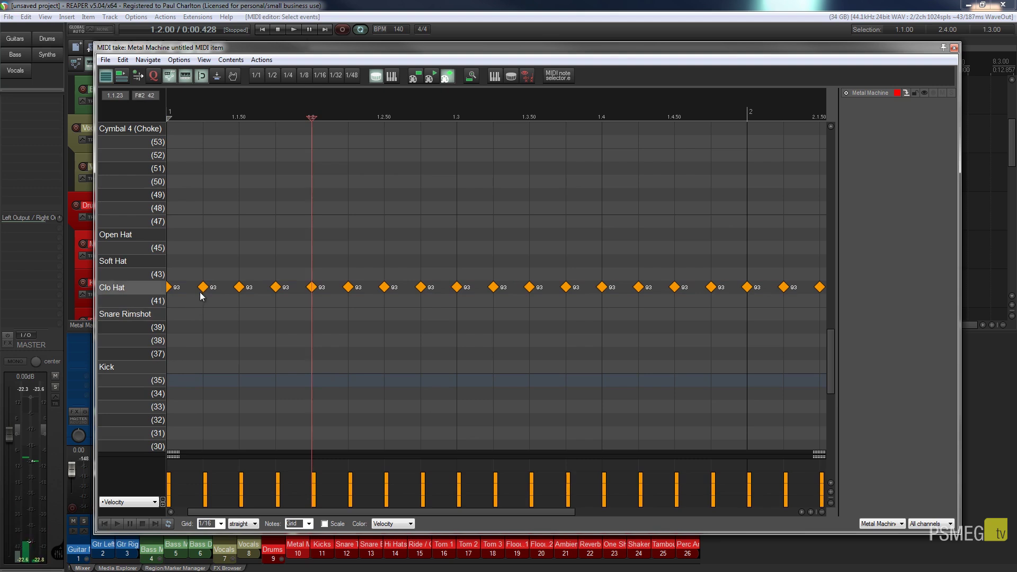
{"action": "left_click", "coordinate": [202, 287]}
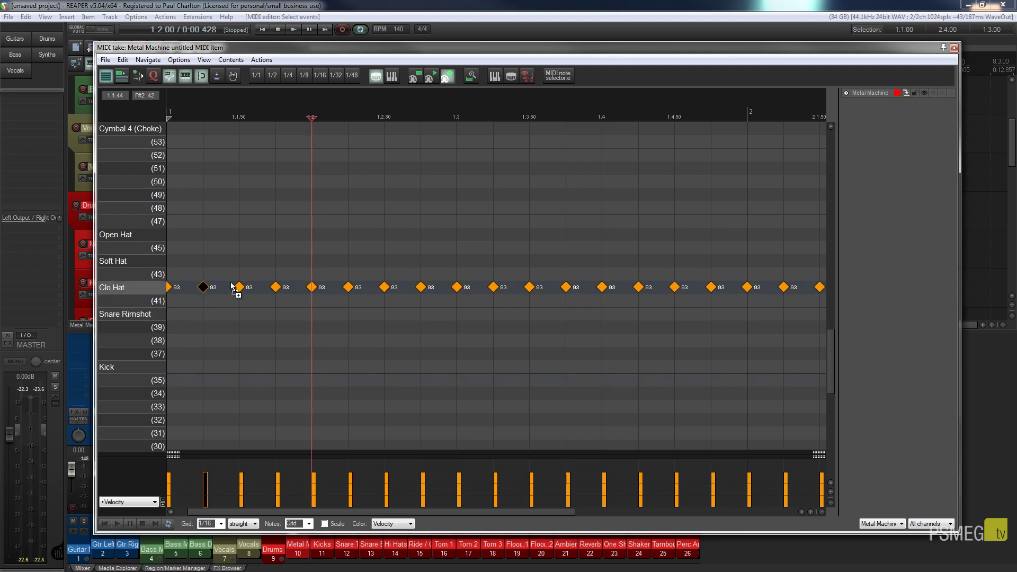
{"action": "left_click", "coordinate": [276, 287], "text": "ctrl"}
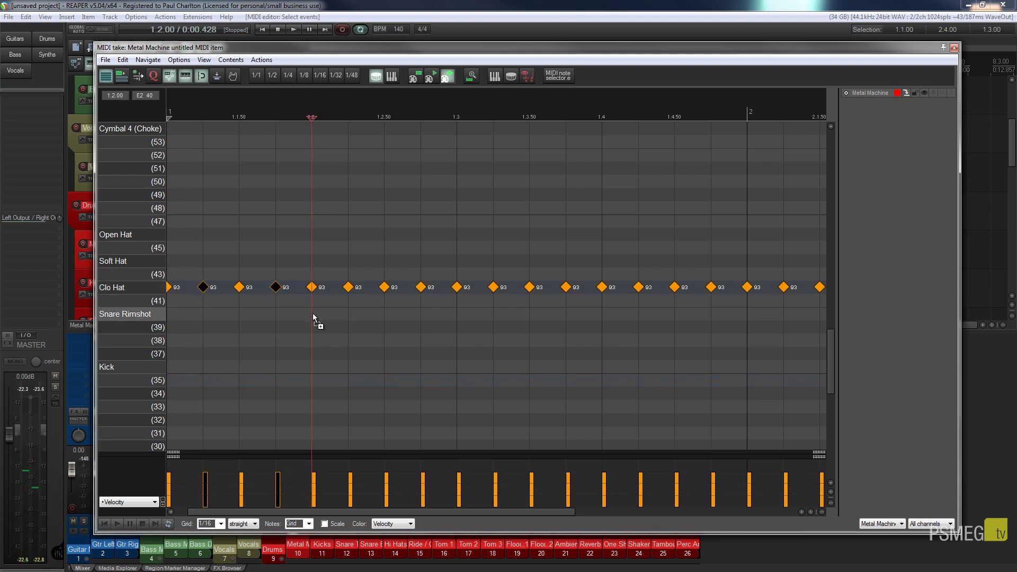
{"action": "left_click", "coordinate": [348, 287], "text": "ctrl"}
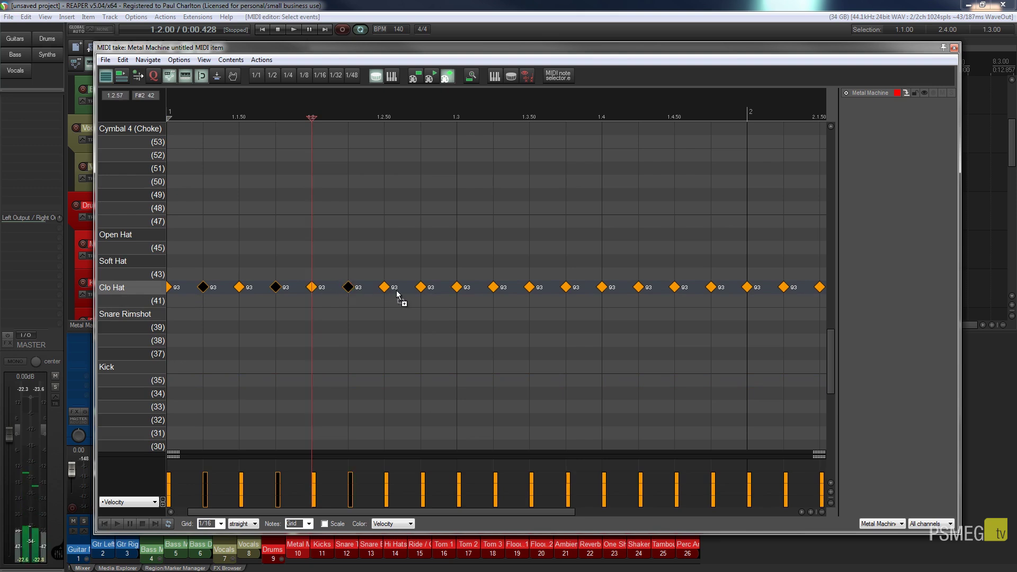
{"action": "left_click", "coordinate": [421, 287], "text": "ctrl"}
{"action": "left_click", "coordinate": [494, 287], "text": "ctrl"}
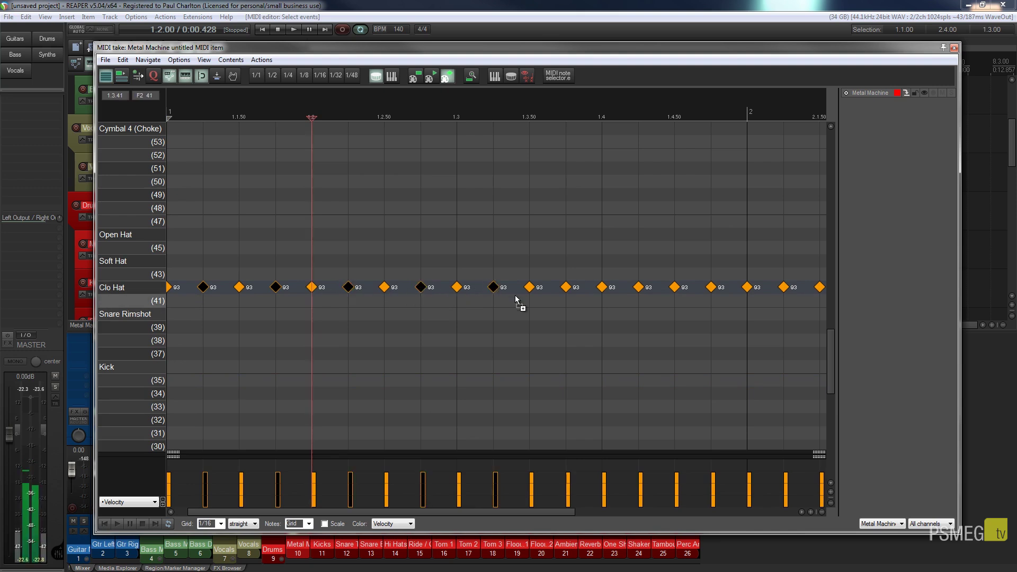
{"action": "left_click", "coordinate": [566, 287], "text": "ctrl"}
{"action": "left_click", "coordinate": [639, 287], "text": "ctrl"}
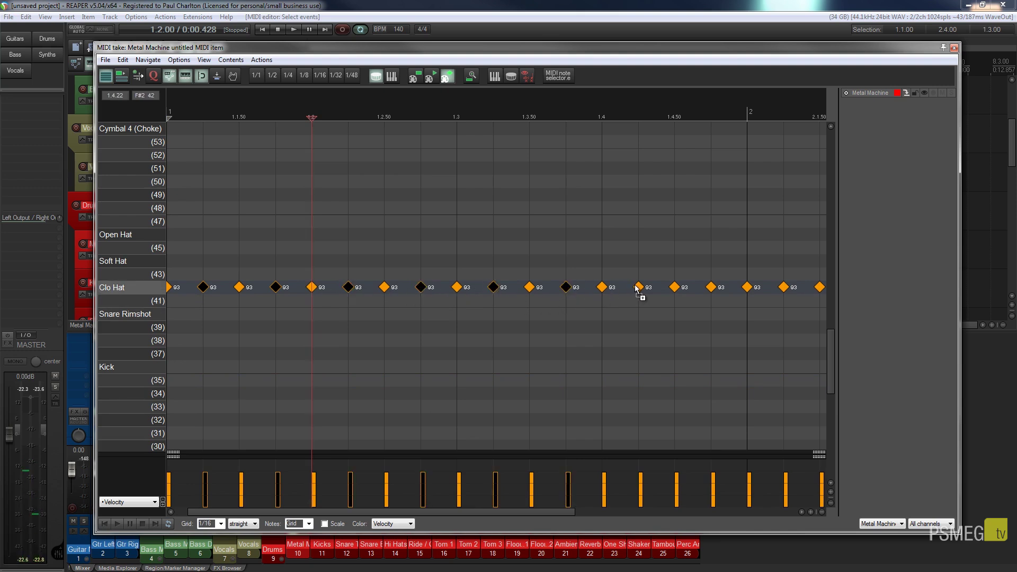
{"action": "left_click", "coordinate": [711, 288], "text": "ctrl"}
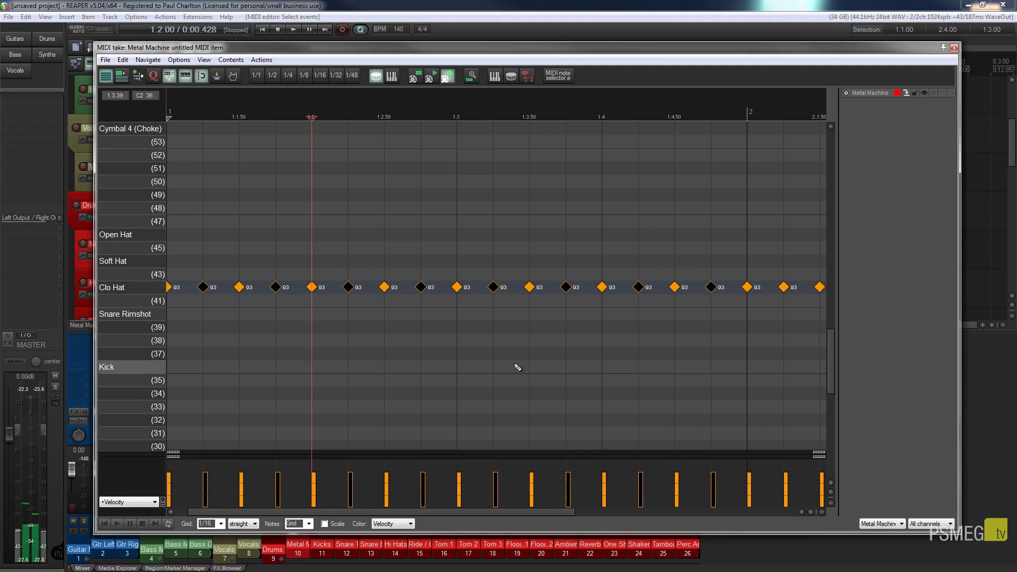
{"action": "left_click", "coordinate": [288, 316]}
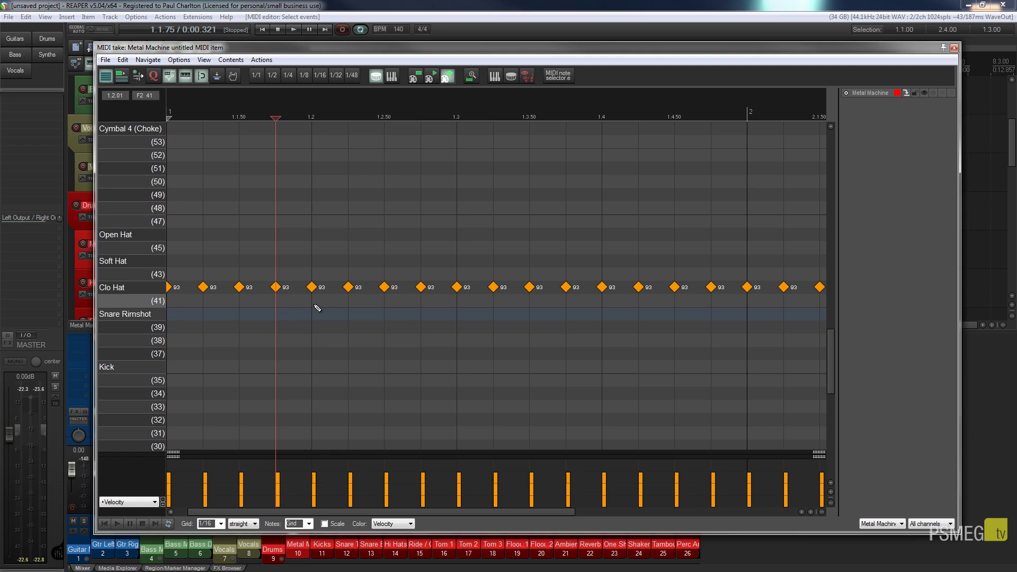
{"action": "left_click_drag", "start_coordinate": [540, 50], "coordinate": [513, 36]}
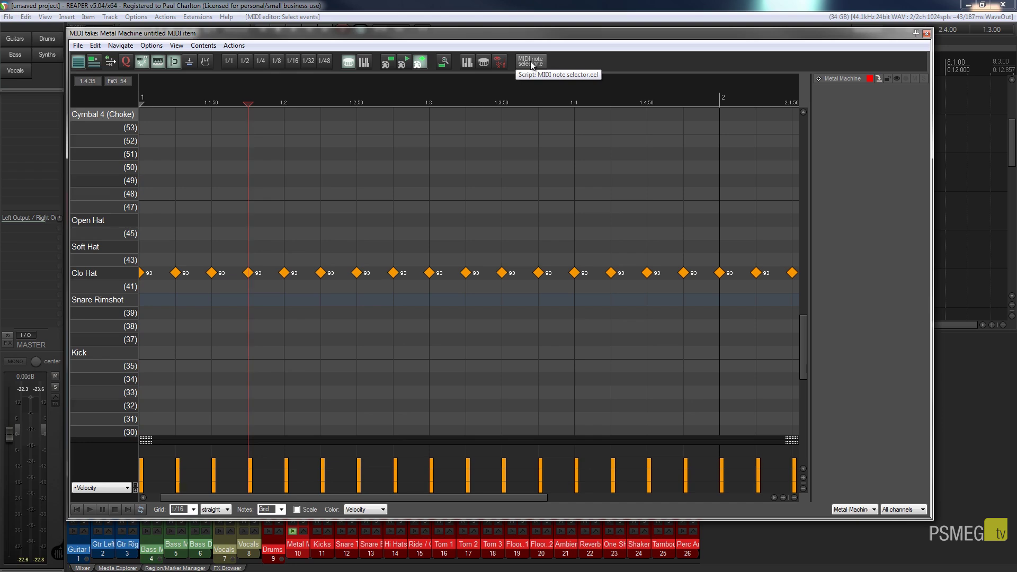
- Customize the MIDI editor toolbar and add a new entry from the MIDI Editor Actions list
{"action": "right_click", "coordinate": [574, 62]}
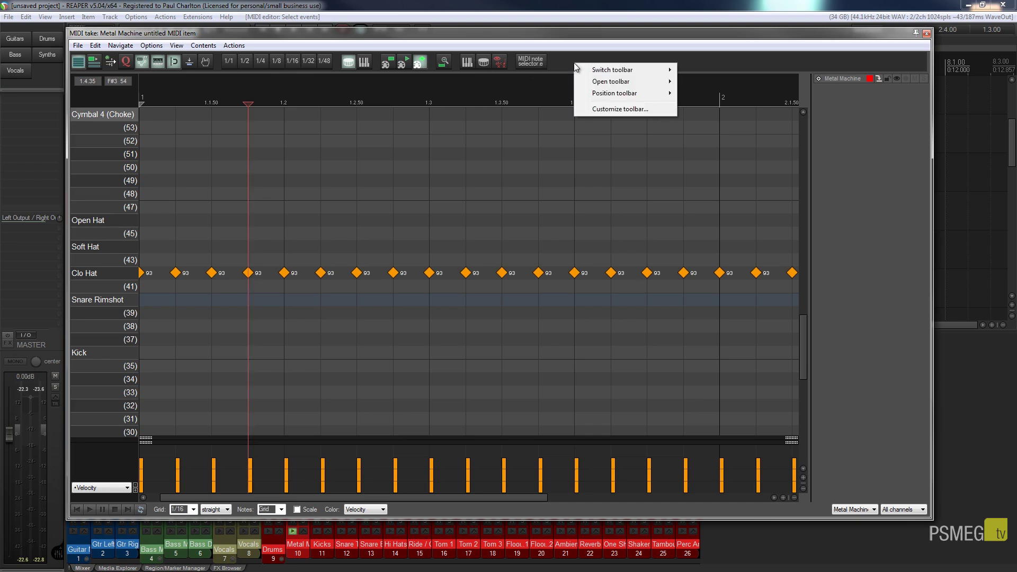
{"action": "left_click", "coordinate": [610, 109]}
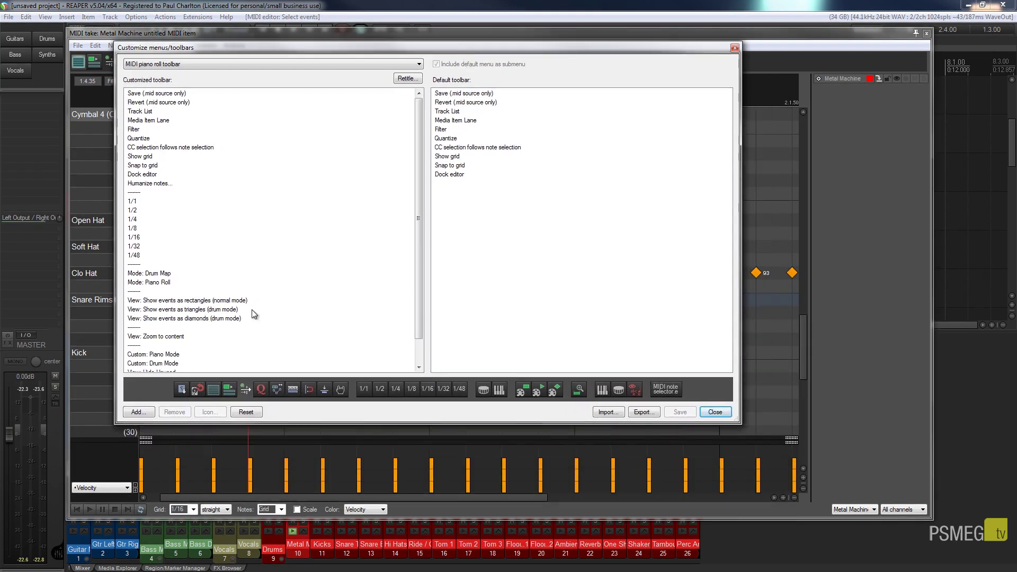
{"action": "left_click_drag", "start_coordinate": [420, 235], "coordinate": [421, 303]}
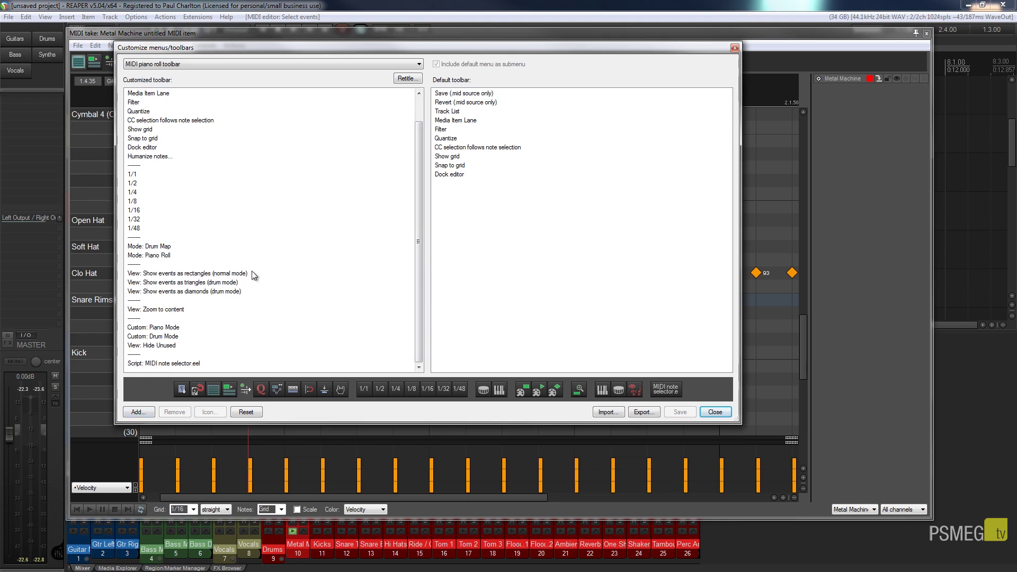
{"action": "left_click", "coordinate": [138, 413]}
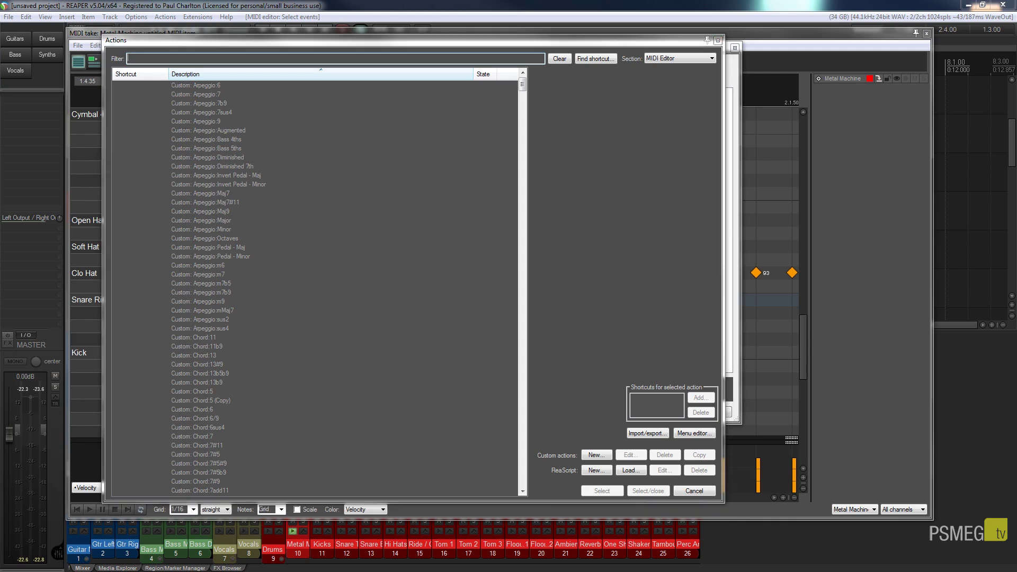
- Filter the actions by 'midi', pick the MIDI note selector entry, and browse for a script file
{"action": "left_click", "coordinate": [260, 58]}
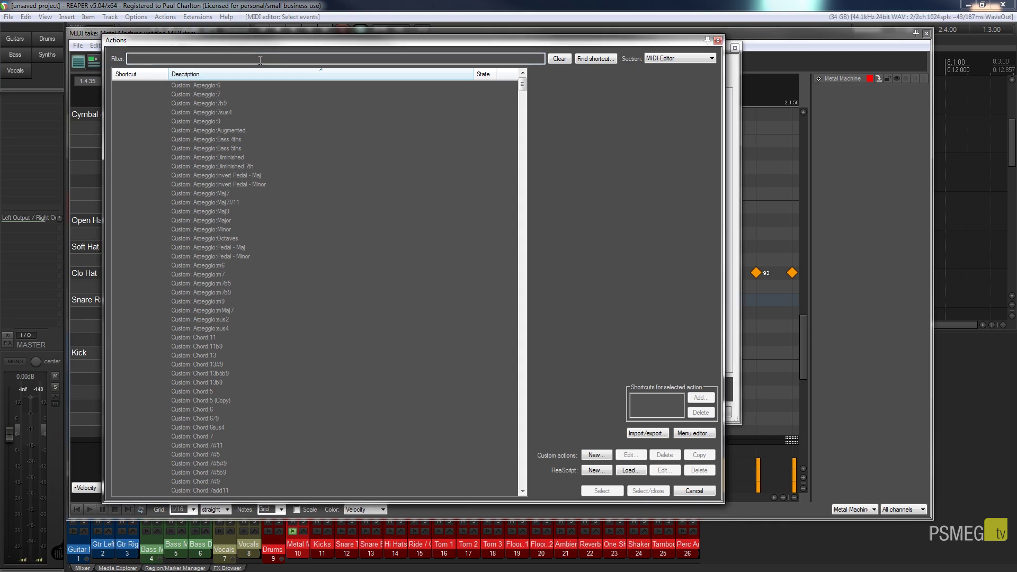
{"action": "type", "text": "midi"}
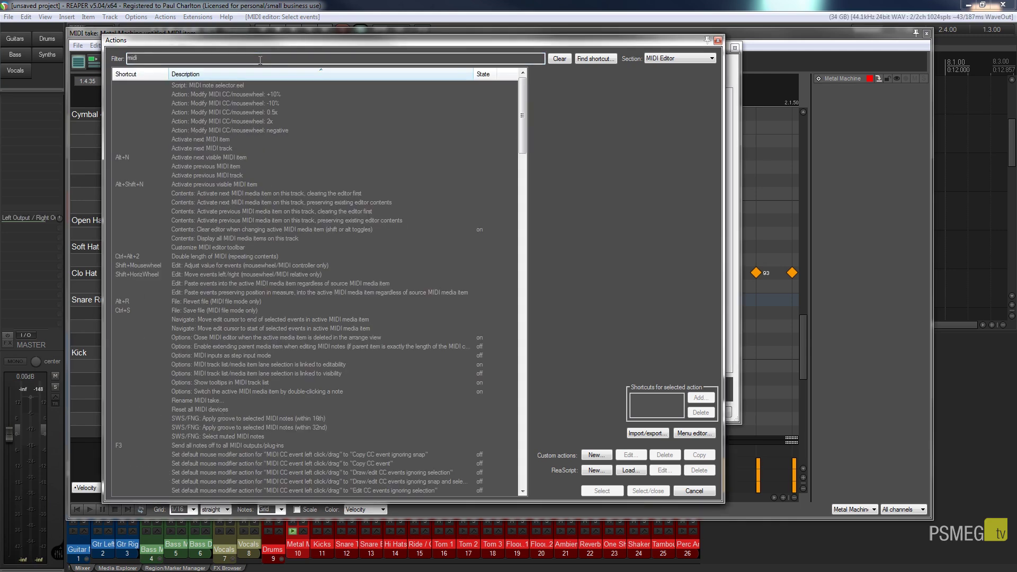
{"action": "left_click", "coordinate": [237, 85]}
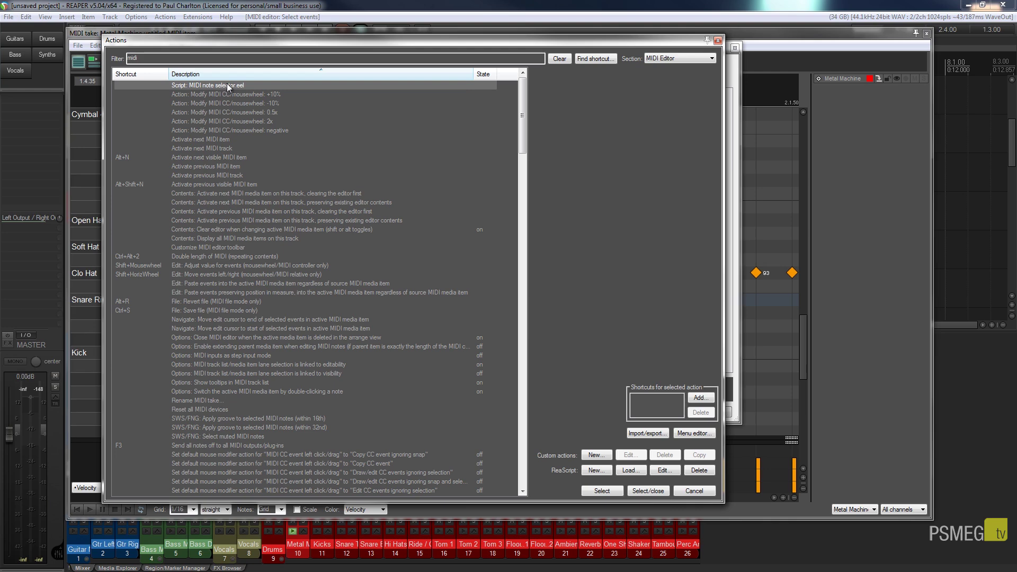
{"action": "left_click", "coordinate": [638, 473]}
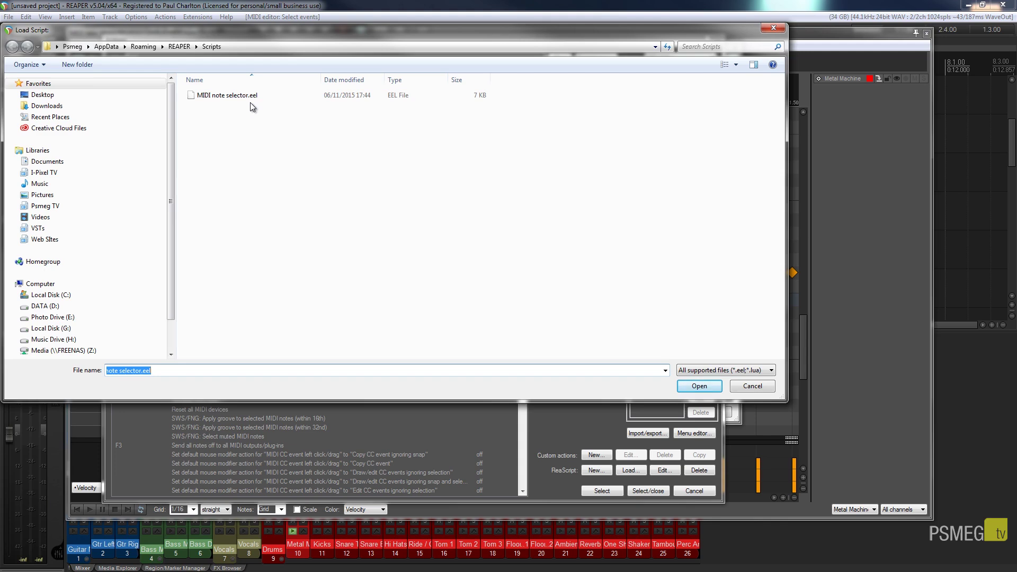
- Pick MIDI note selector.eel, cancel the load, and close the Actions and toolbar customization windows
{"action": "left_click", "coordinate": [249, 97]}
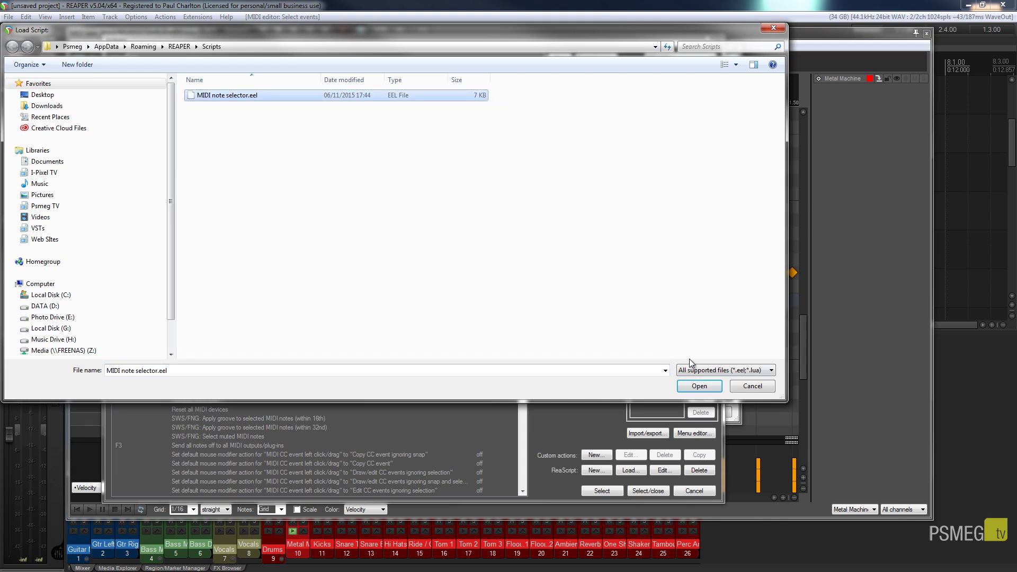
{"action": "left_click", "coordinate": [750, 386]}
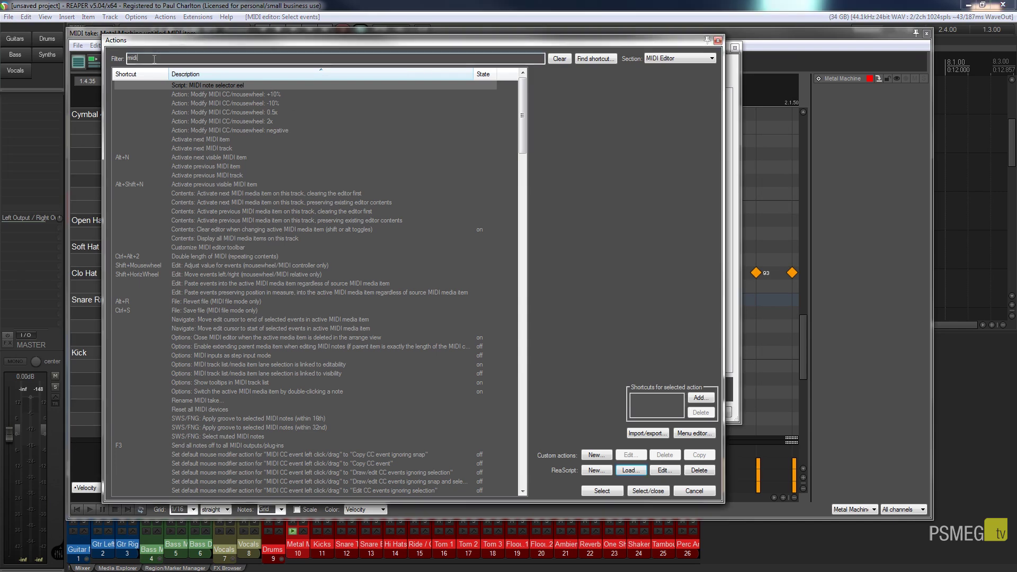
{"action": "left_click", "coordinate": [691, 492]}
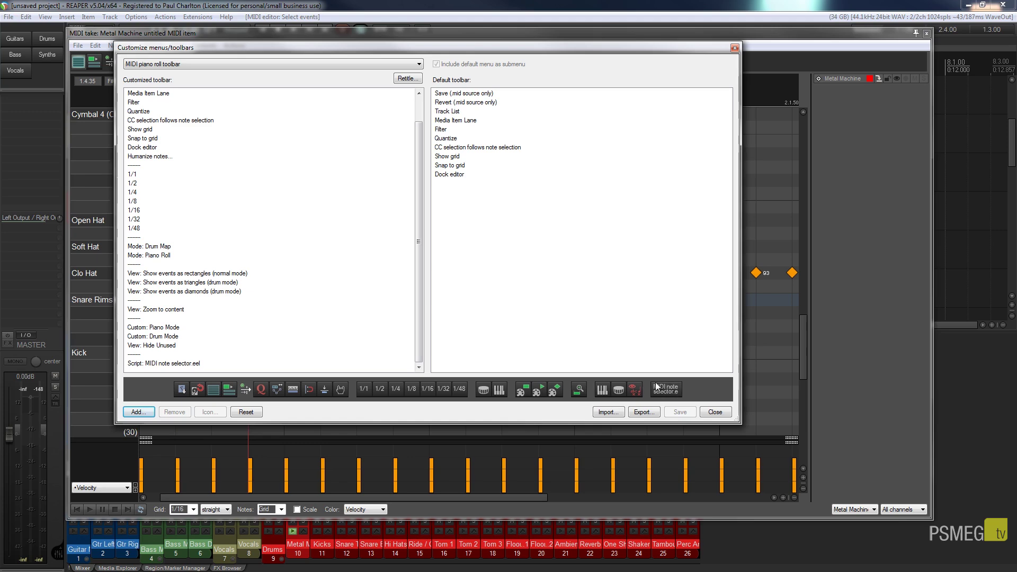
{"action": "left_click", "coordinate": [713, 412]}
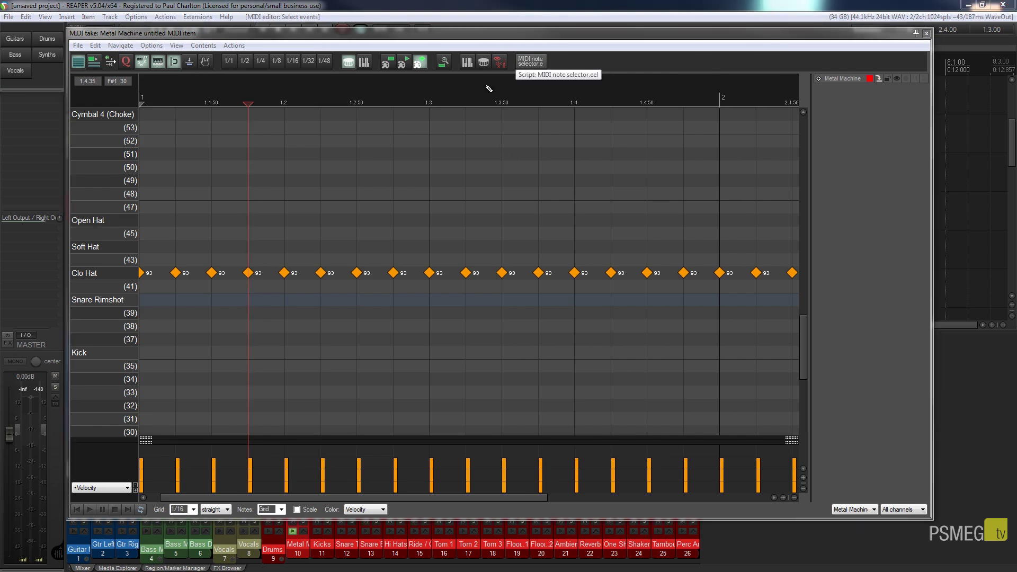
- Launch the MIDI note selector from the toolbar, reposition its window, and set Pitch to 42 F#
{"action": "left_click", "coordinate": [531, 61]}
{"action": "left_click_drag", "start_coordinate": [265, 180], "coordinate": [395, 120]}
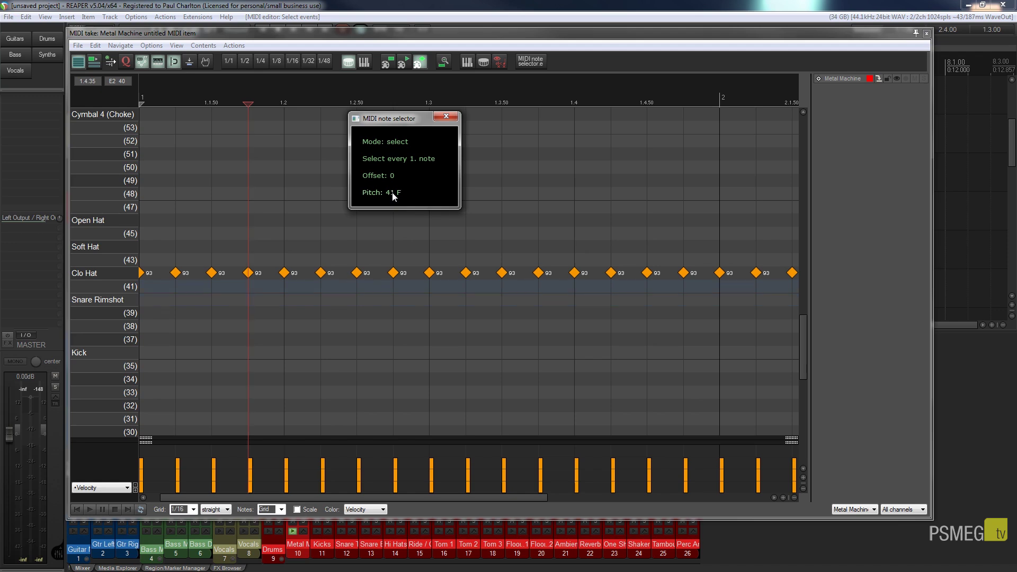
{"action": "scroll", "coordinate": [392, 192], "scroll_direction": "up", "scroll_amount": 1}
{"action": "scroll", "coordinate": [392, 193], "scroll_direction": "down", "scroll_amount": 2}
{"action": "scroll", "coordinate": [392, 195], "scroll_direction": "down", "scroll_amount": 1}
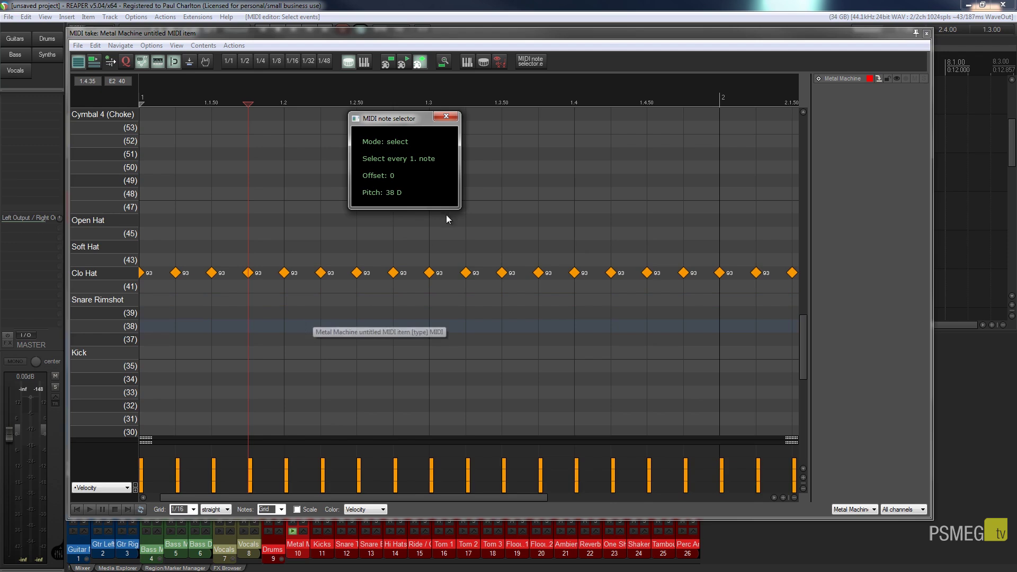
{"action": "scroll", "coordinate": [392, 195], "scroll_direction": "up", "scroll_amount": 4}
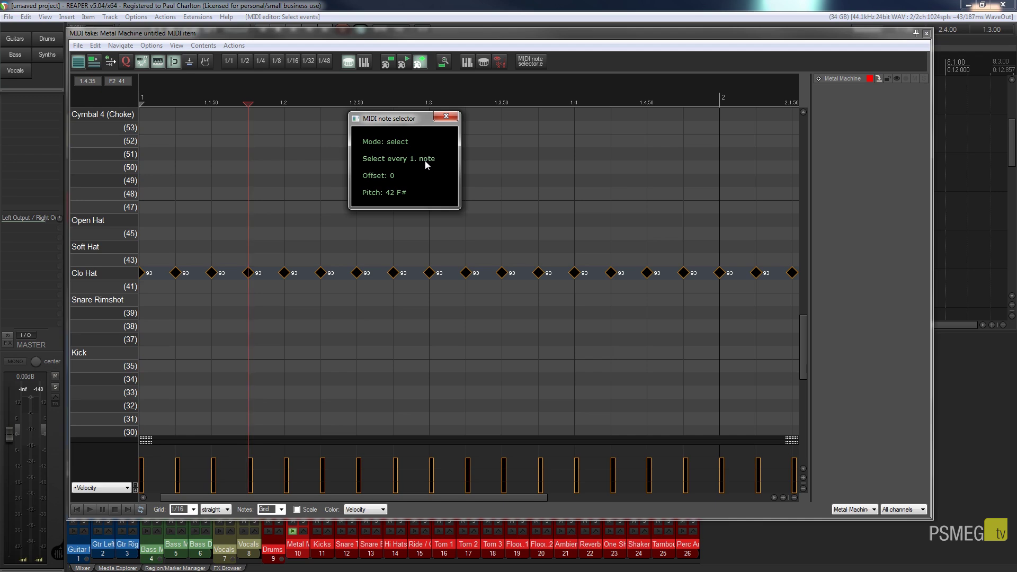
- Set the note selector to select every 3rd note with Offset 0
{"action": "scroll", "coordinate": [425, 161], "scroll_direction": "up", "scroll_amount": 1}
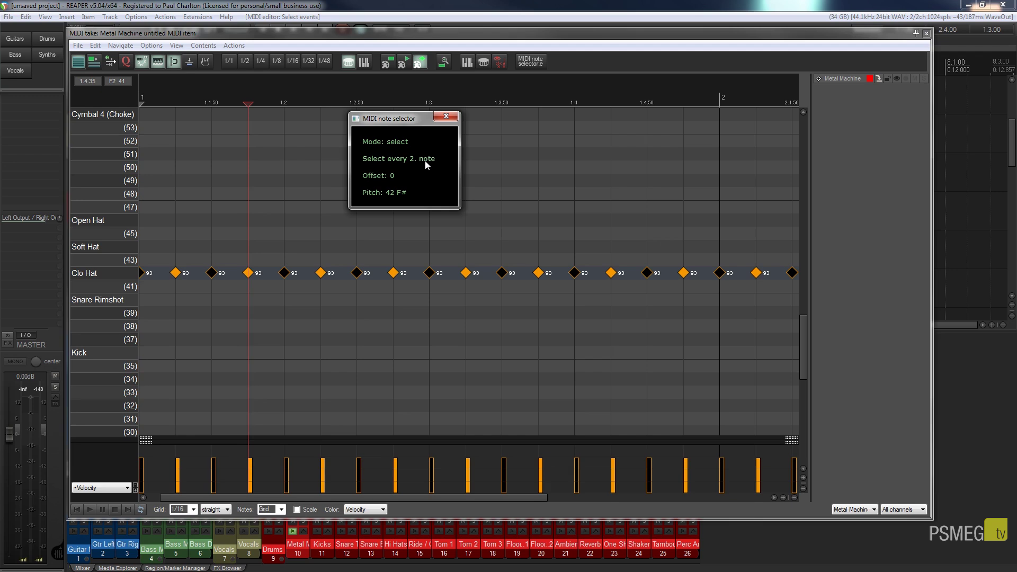
{"action": "scroll", "coordinate": [425, 160], "scroll_direction": "up", "scroll_amount": 2}
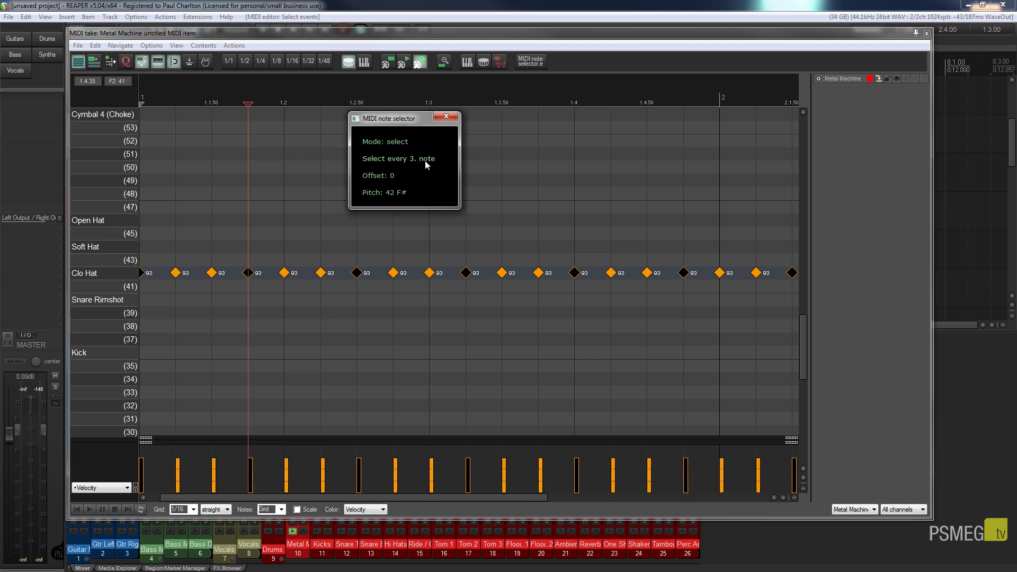
{"action": "scroll", "coordinate": [425, 160], "scroll_direction": "down", "scroll_amount": 2}
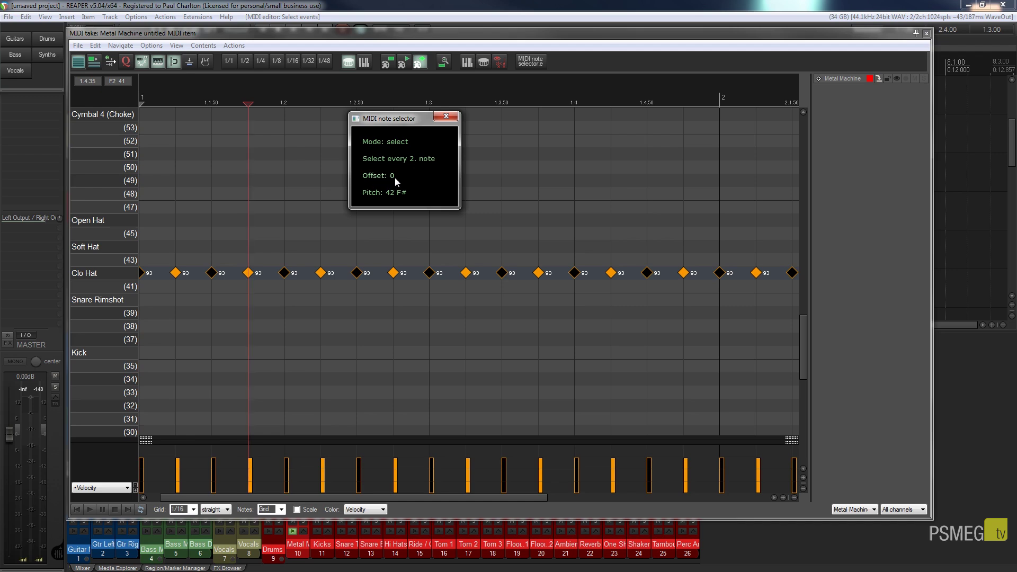
{"action": "scroll", "coordinate": [393, 176], "scroll_direction": "up", "scroll_amount": 1}
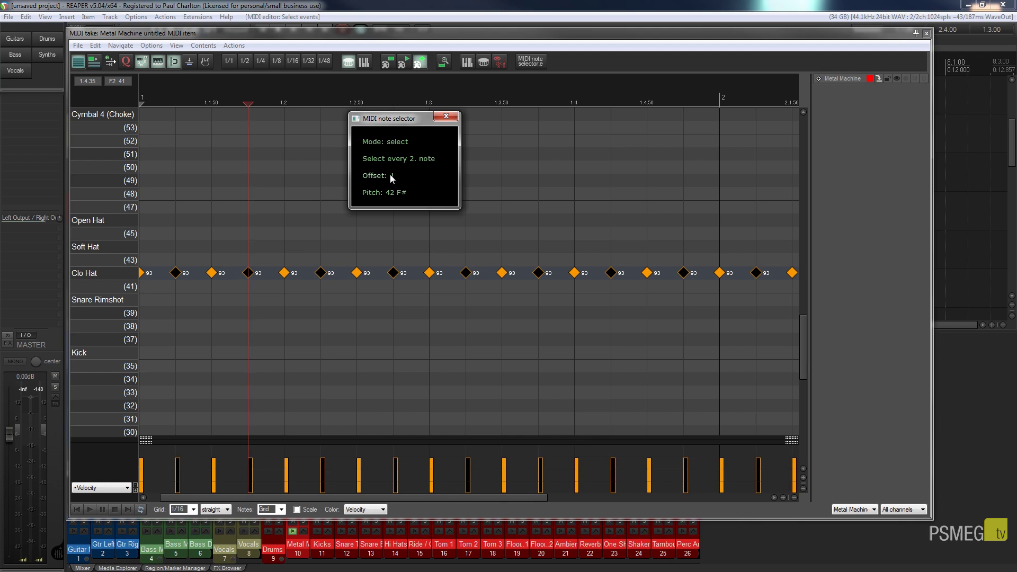
{"action": "scroll", "coordinate": [413, 160], "scroll_direction": "up", "scroll_amount": 1}
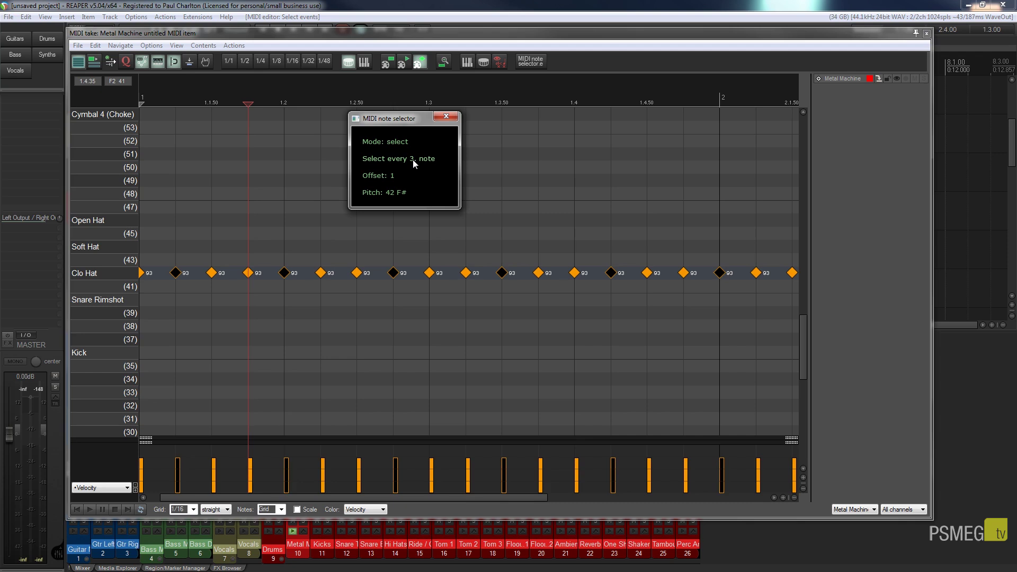
{"action": "scroll", "coordinate": [384, 177], "scroll_direction": "down", "scroll_amount": 1}
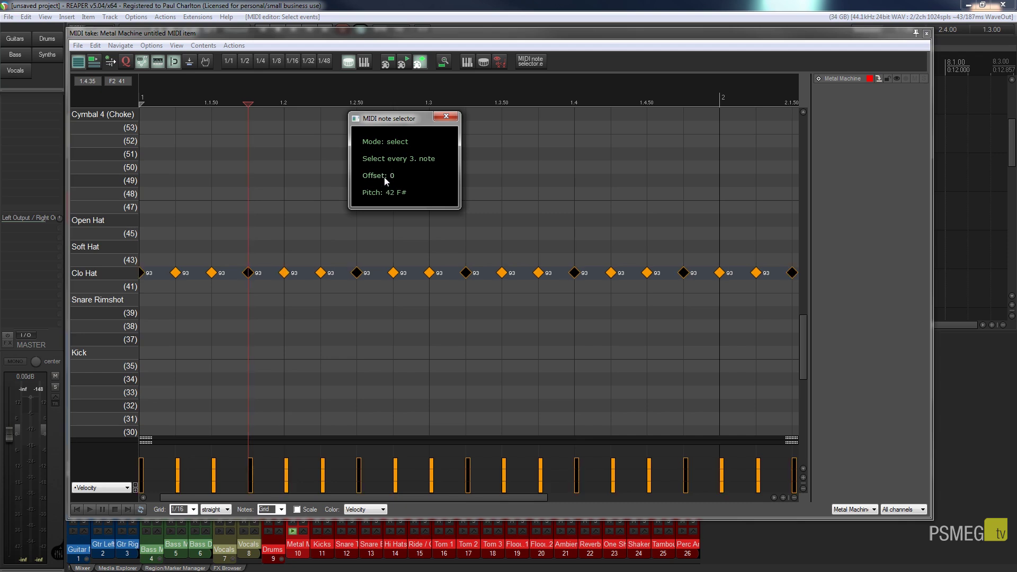
- Move the note selector aside and drag the selected notes' velocity from 93 down to 70
{"action": "left_click_drag", "start_coordinate": [273, 498], "coordinate": [262, 498]}
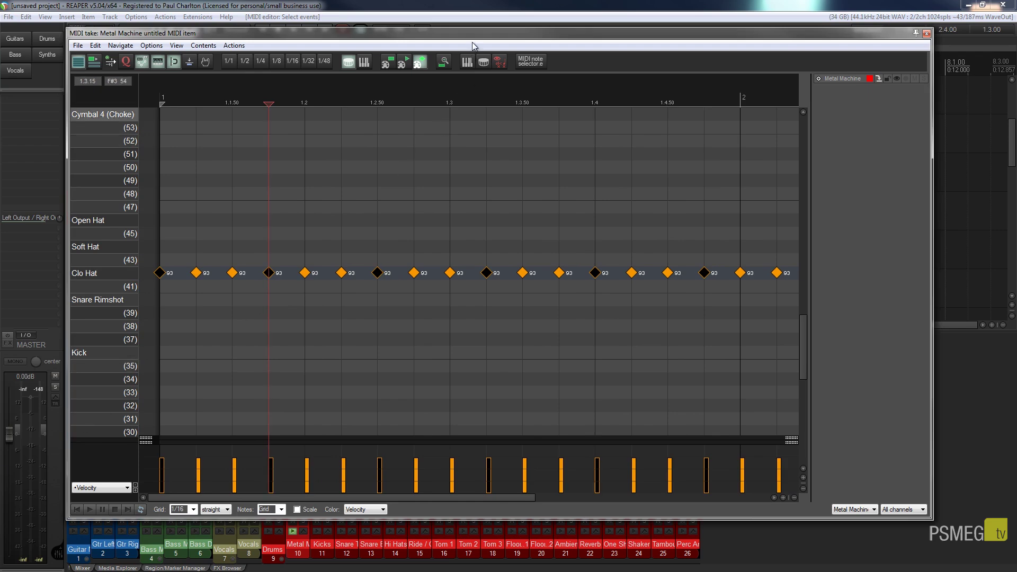
{"action": "left_click_drag", "start_coordinate": [472, 36], "coordinate": [505, 304]}
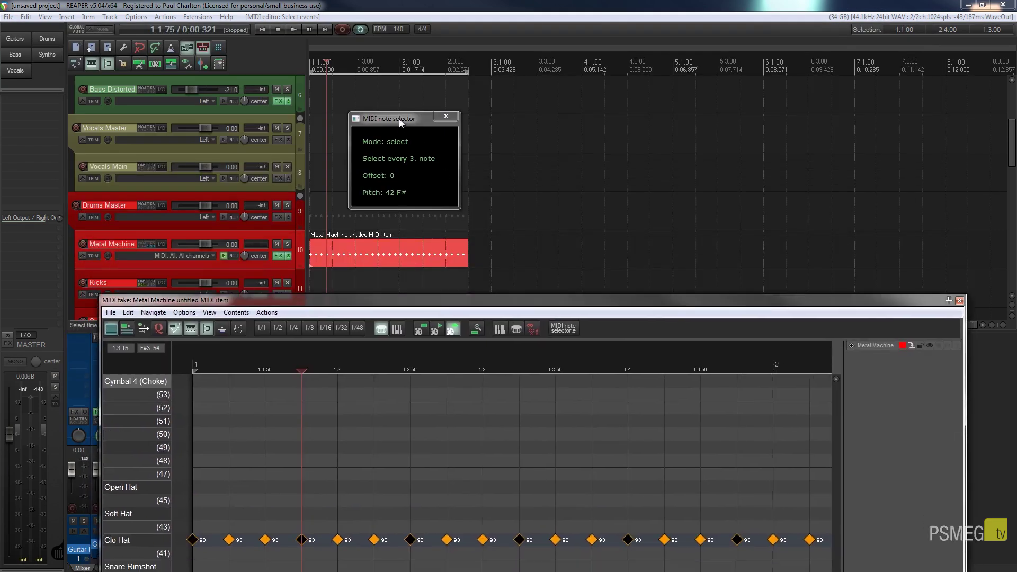
{"action": "left_click_drag", "start_coordinate": [399, 119], "coordinate": [62, 107]}
{"action": "left_click_drag", "start_coordinate": [305, 297], "coordinate": [352, 46]}
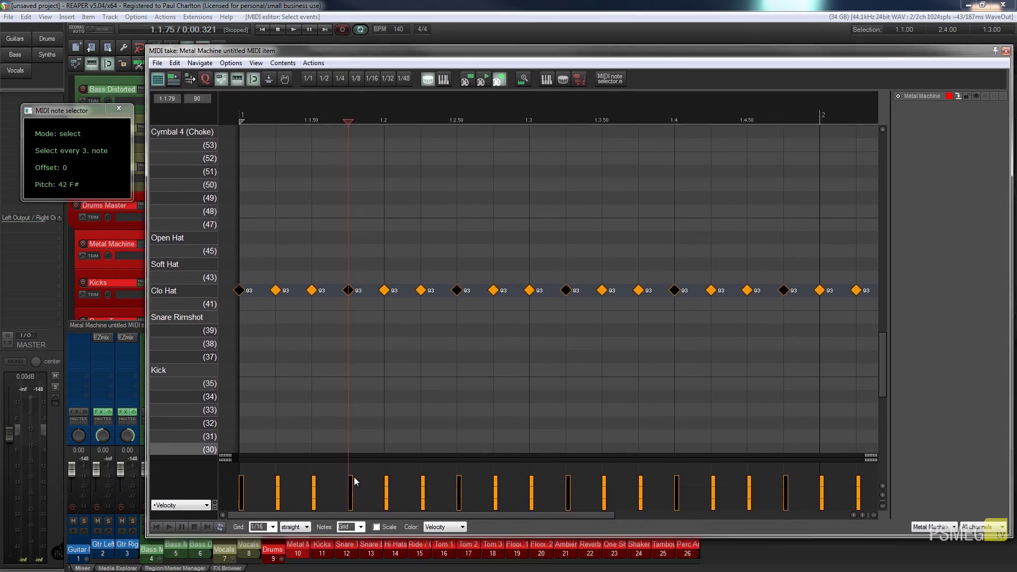
{"action": "left_click_drag", "start_coordinate": [349, 482], "coordinate": [351, 486]}
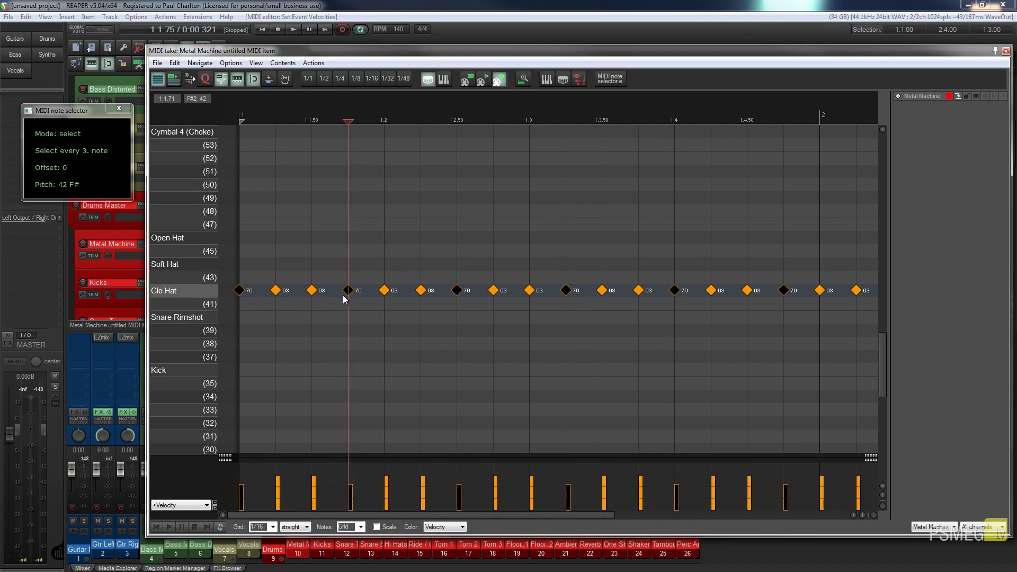
{"action": "left_click", "coordinate": [158, 526]}
{"action": "left_click", "coordinate": [169, 526]}
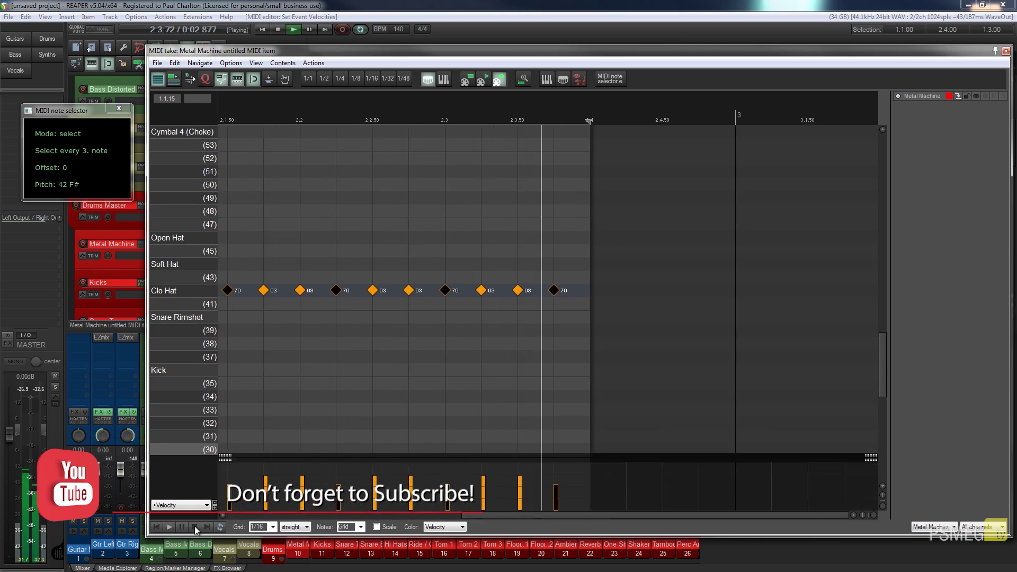
{"action": "left_click", "coordinate": [196, 526]}
{"action": "left_click", "coordinate": [157, 527]}
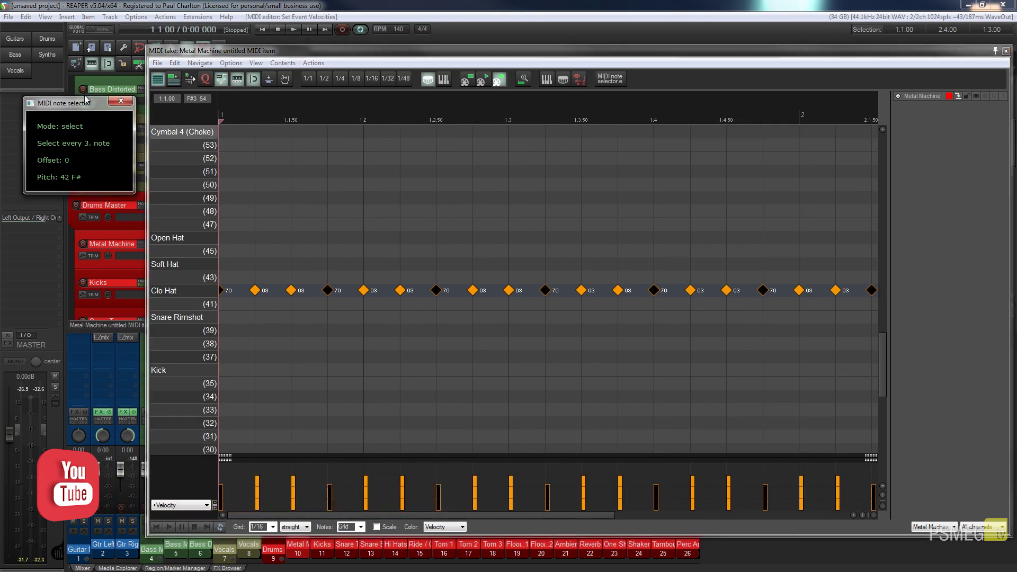
{"action": "left_click_drag", "start_coordinate": [84, 116], "coordinate": [88, 56]}
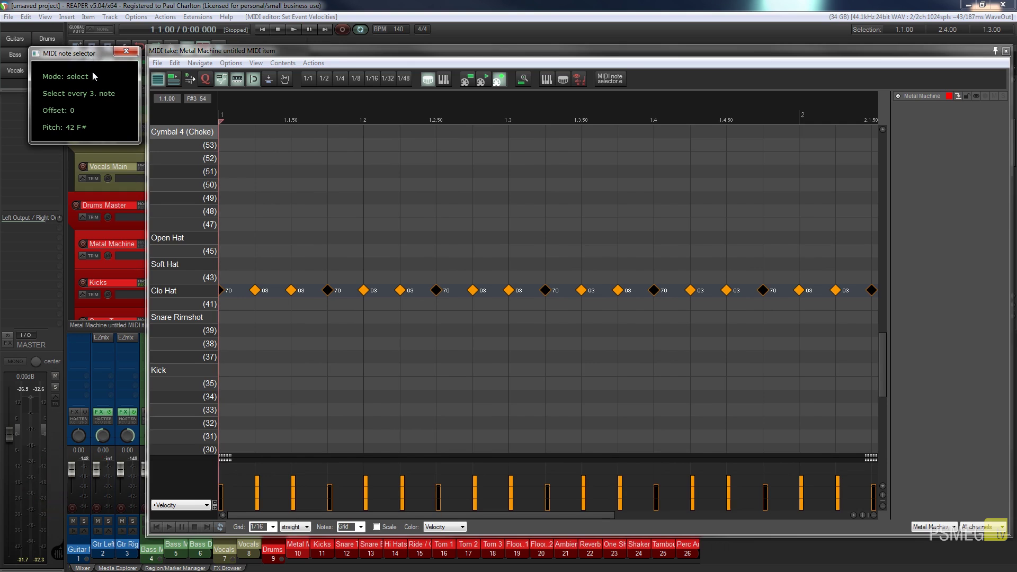